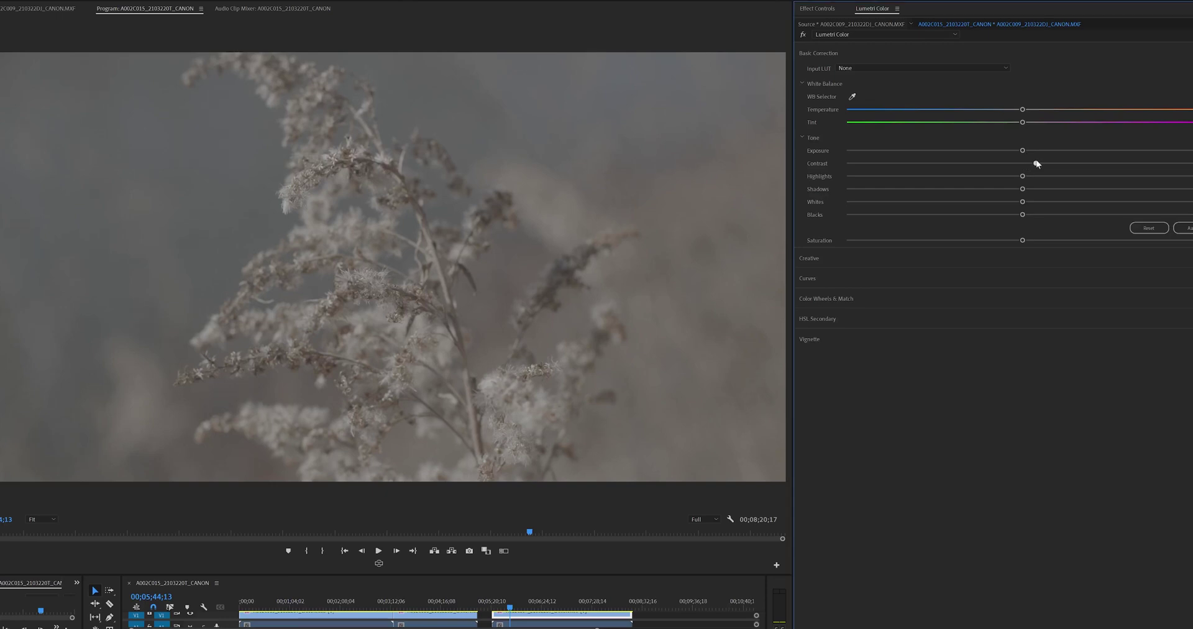
Step: Push the Basic Correction Contrast slider further right and raise Saturation on the log clip
left_click_drag(1164, 171, 1172, 170)
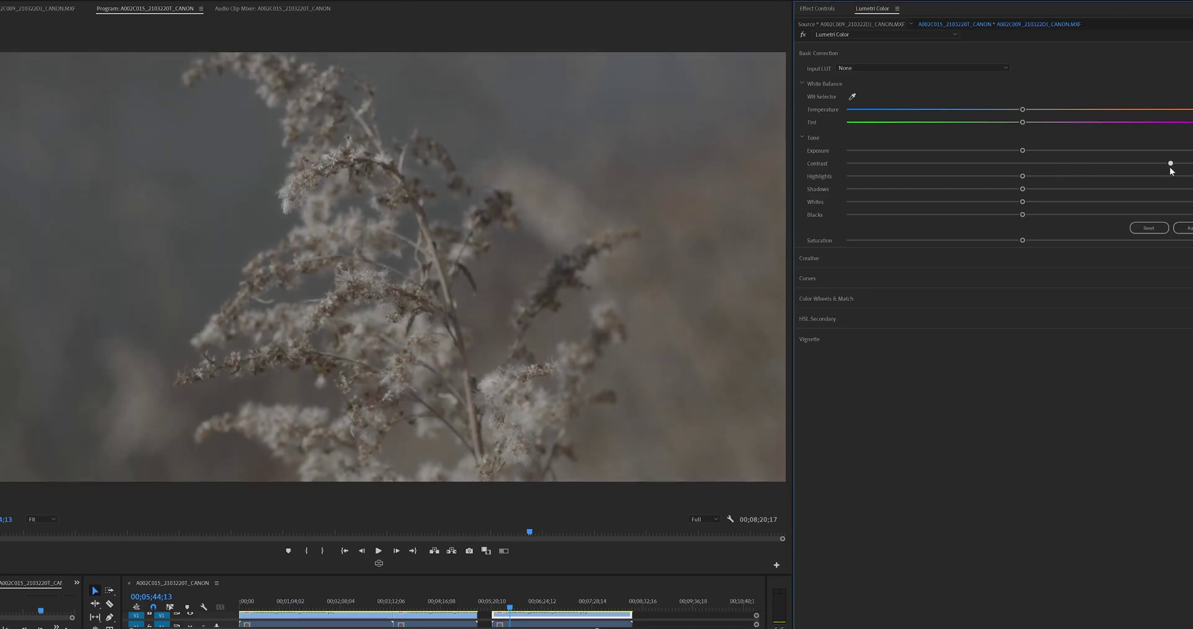
left_click_drag(1022, 241, 1186, 245)
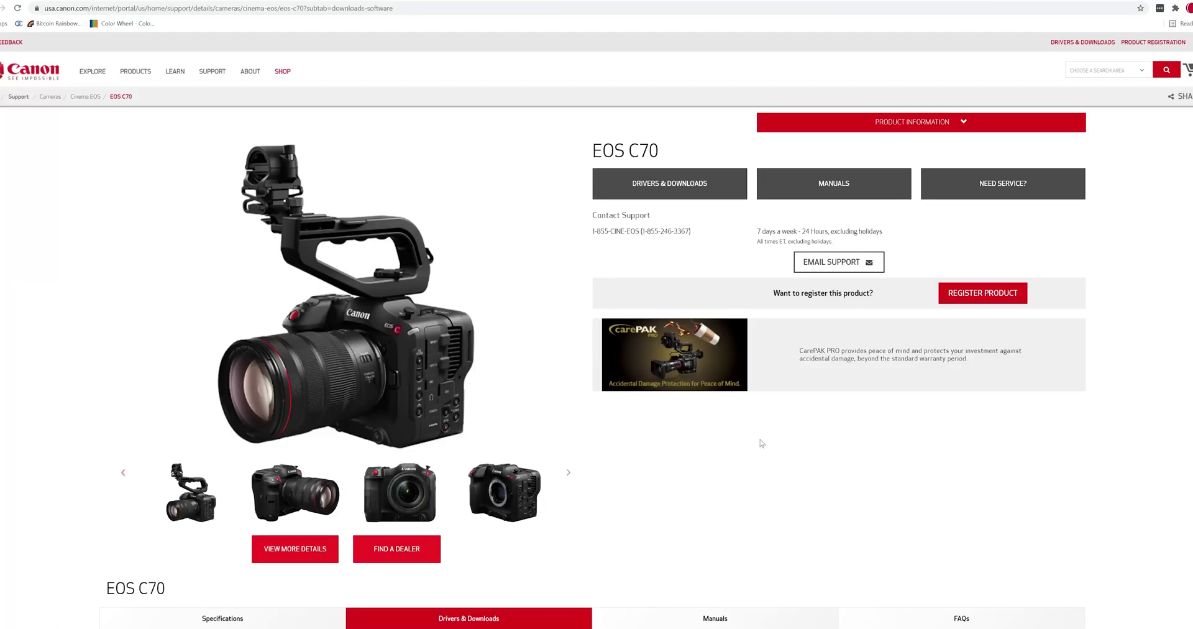
Step: Download the EOS C70 Canon lookup table Version 201911 package (canon-lut-201911.zip)
scroll(761, 443, "down", 8)
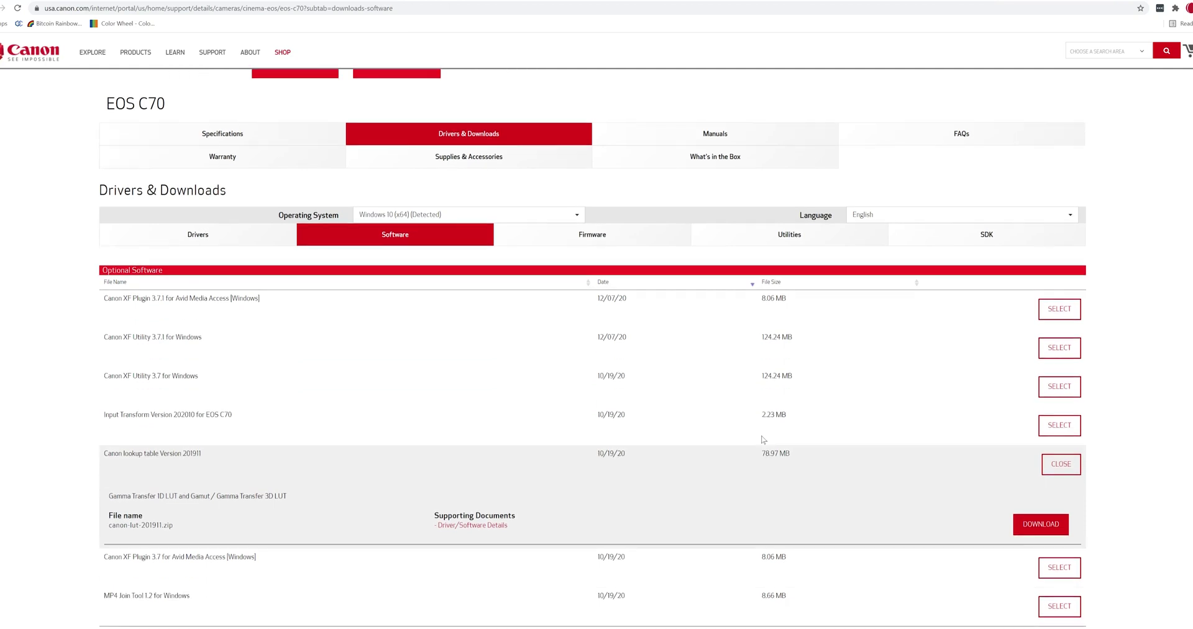
left_click(1025, 526)
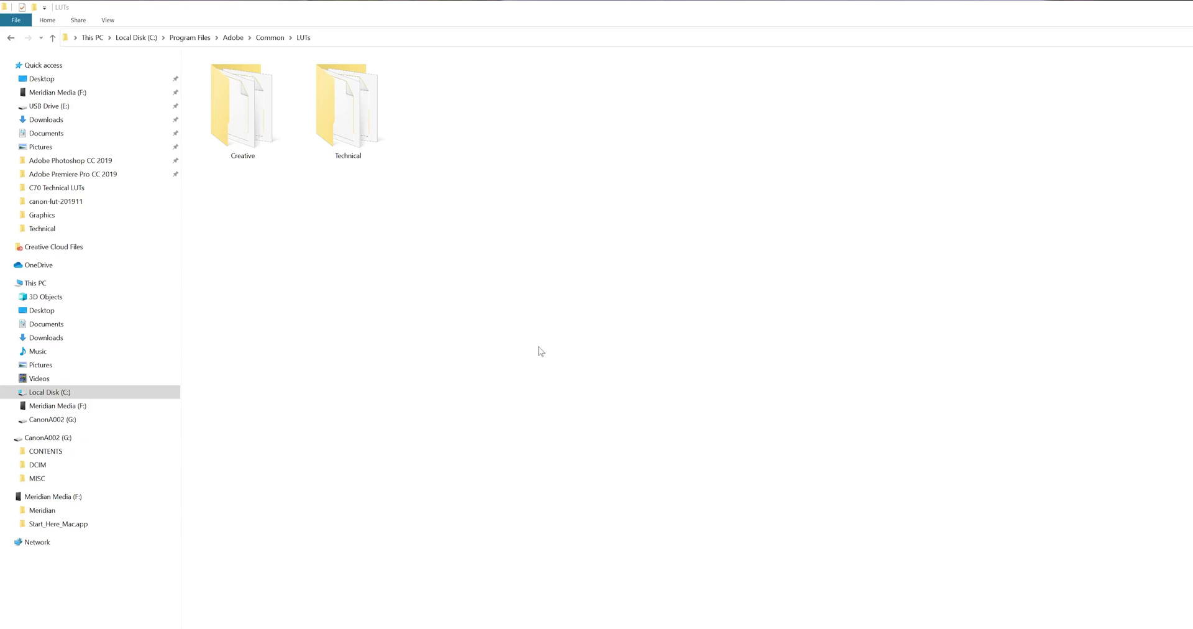
Step: Copy all the extracted C70 .cube LUT files into Adobe's Common LUTs Technical folder
left_click(345, 141)
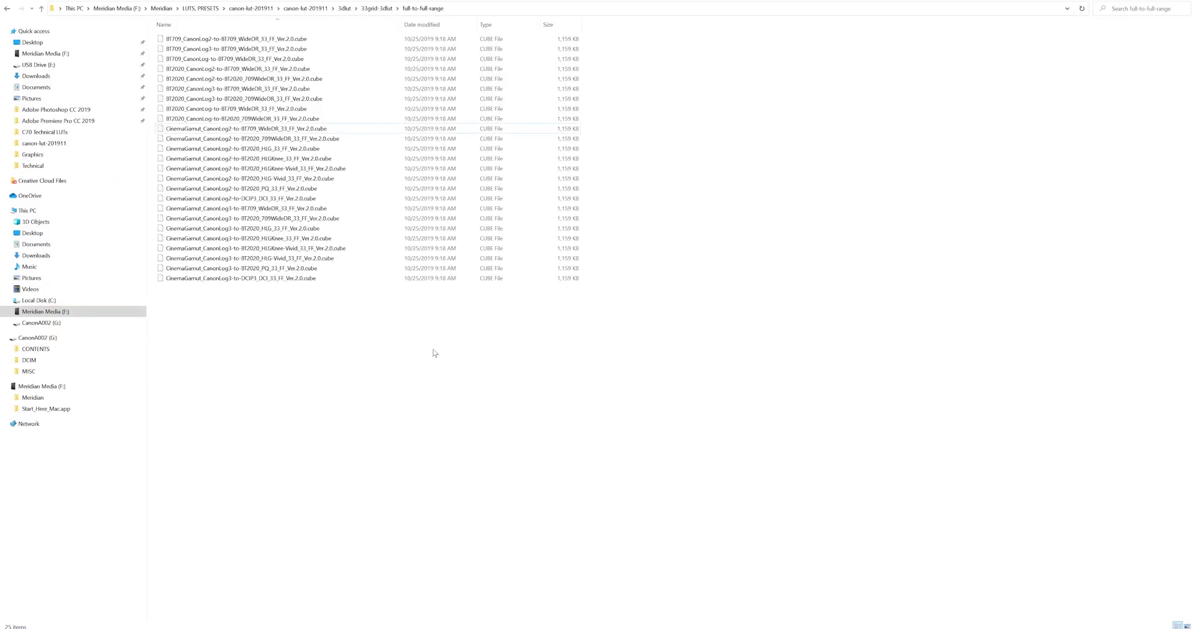
key("ctrl+a")
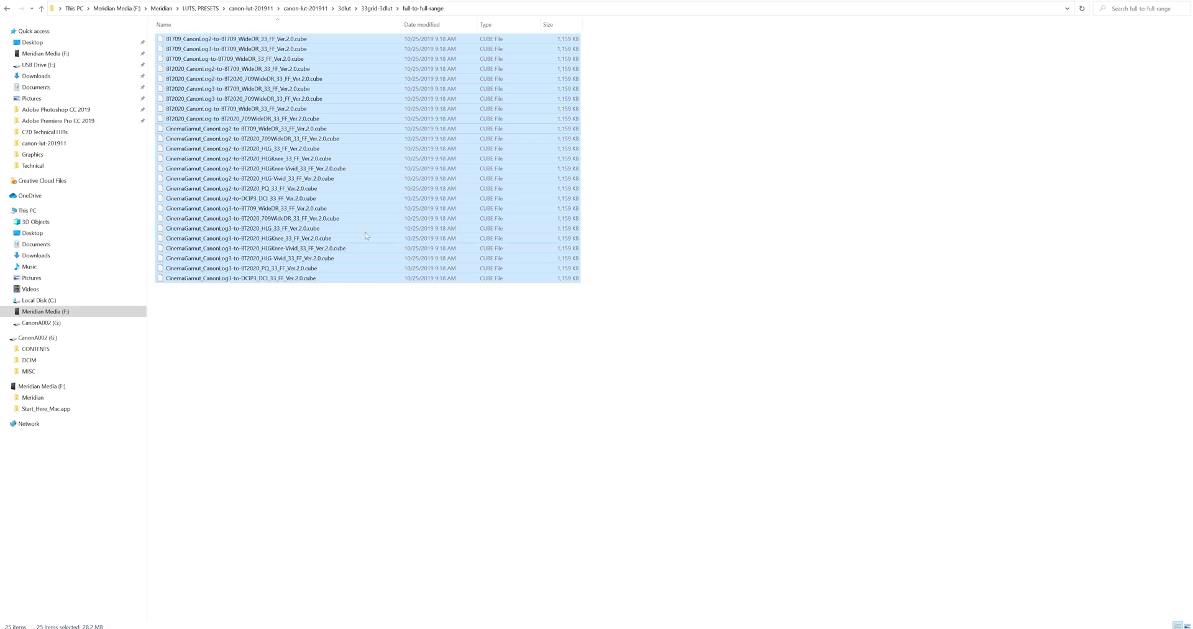
left_click_drag(352, 205, 350, 215)
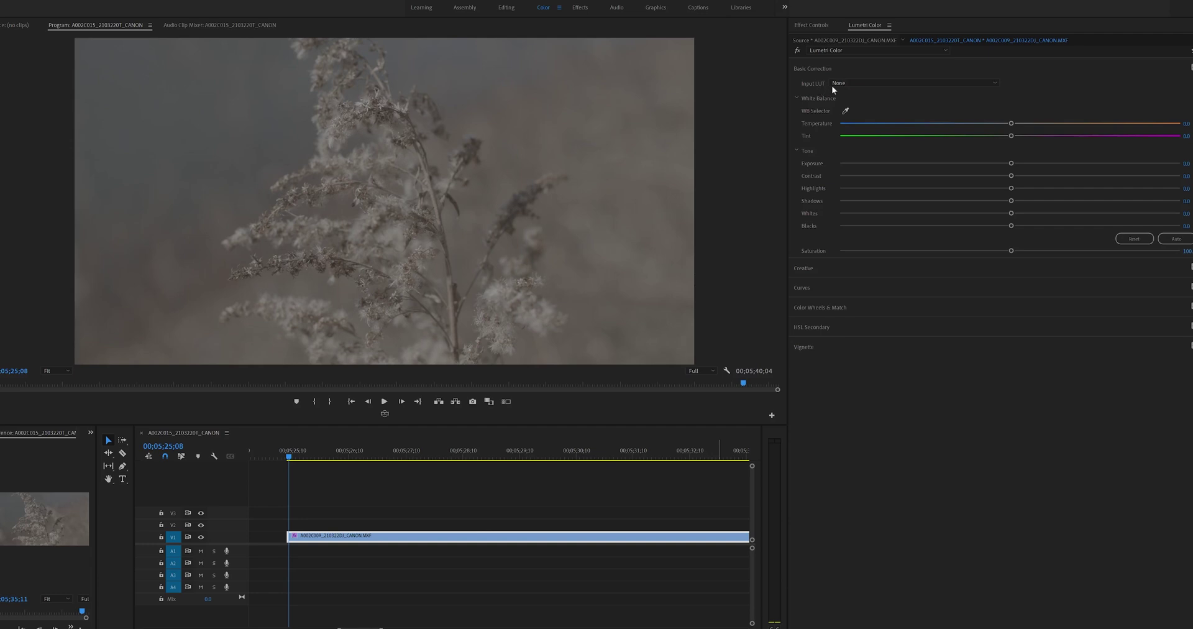
Step: Set the clip's Input LUT to C70 CinemaGamut_CanonLog2-to-BT709_WideDR_33
left_click(847, 83)
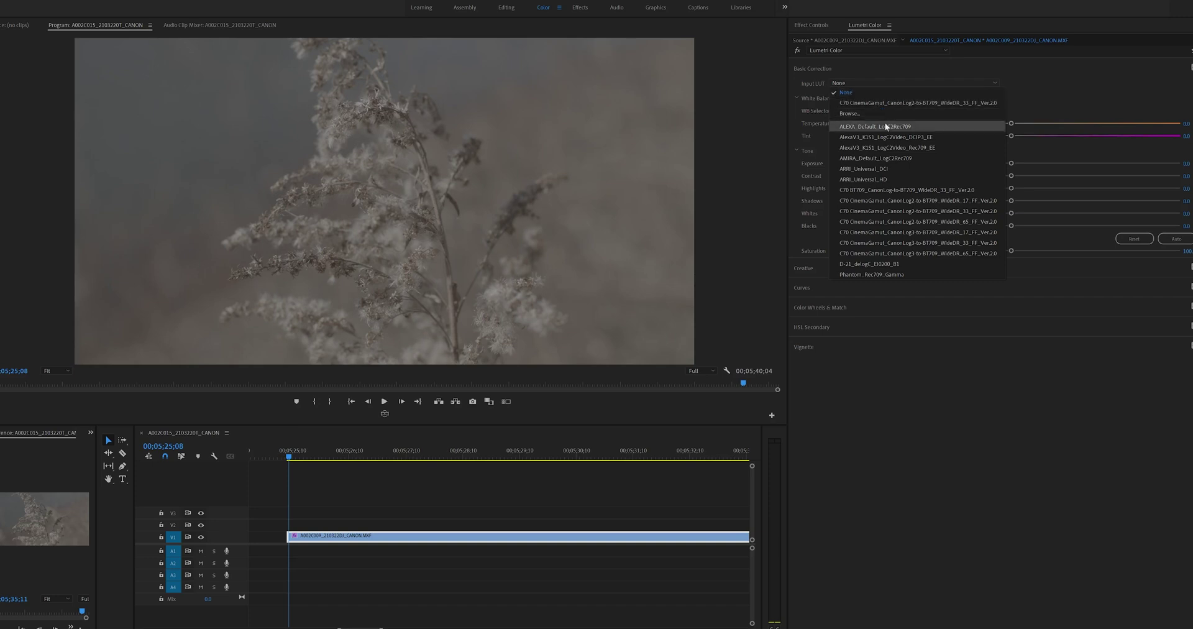
left_click(882, 212)
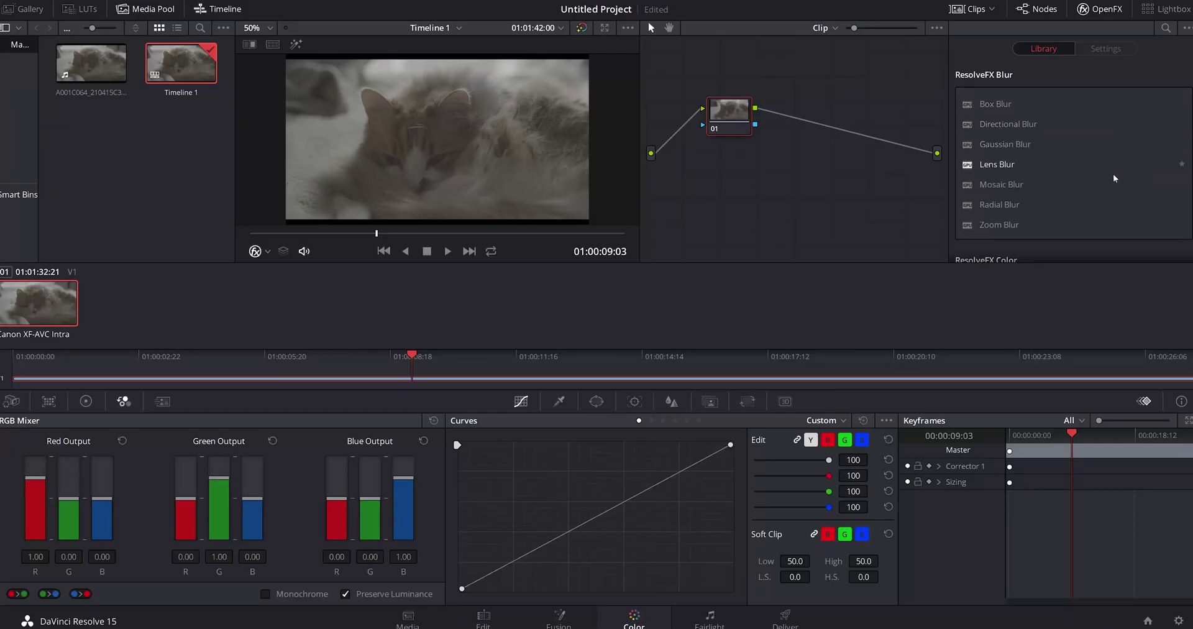
scroll(1113, 174, "down", 1)
scroll(1114, 179, "down", 4)
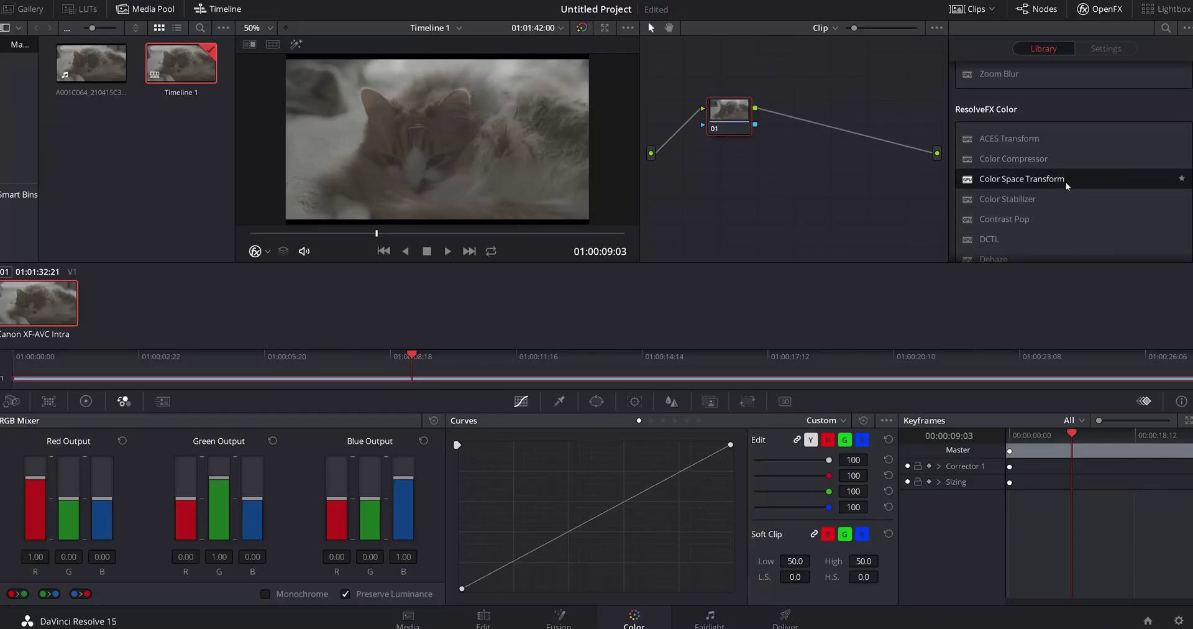
Step: Add a Color Space Transform to node 01 with input Canon Cinema Gamut / Canon Log 2
left_click_drag(1067, 187, 725, 114)
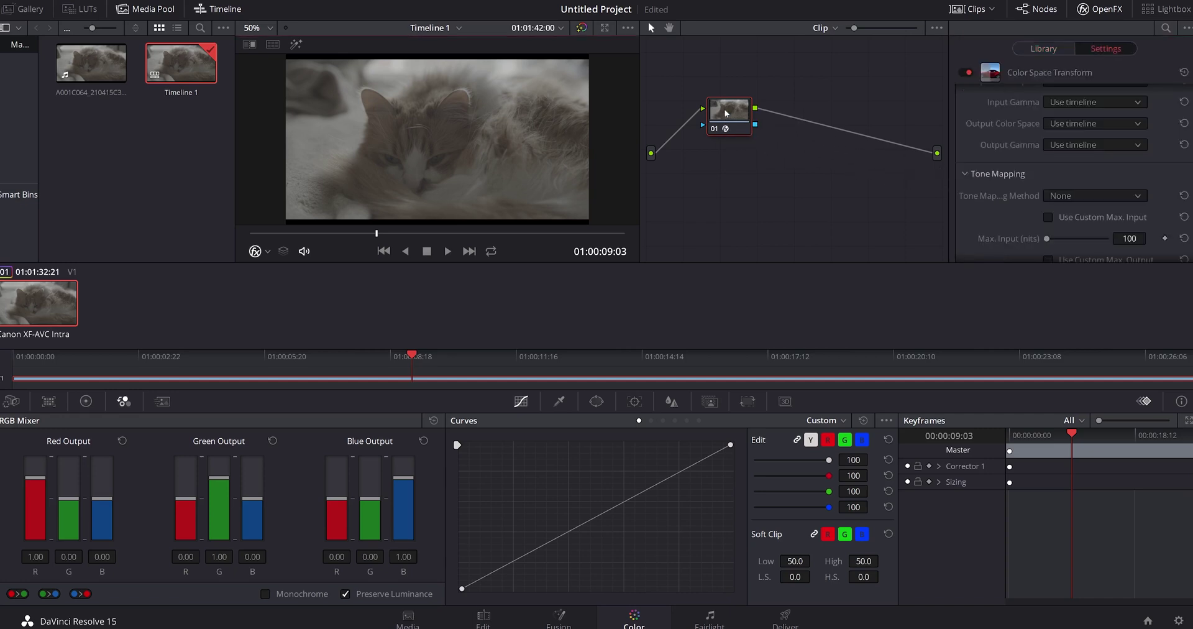
scroll(987, 184, "up", 2)
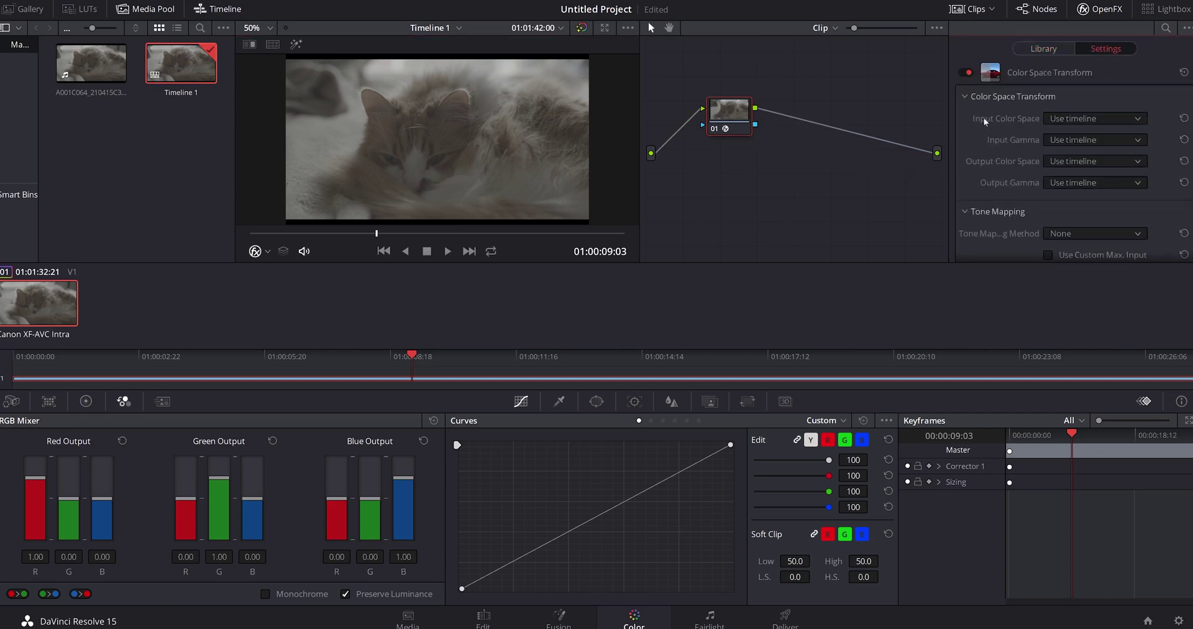
left_click(1060, 122)
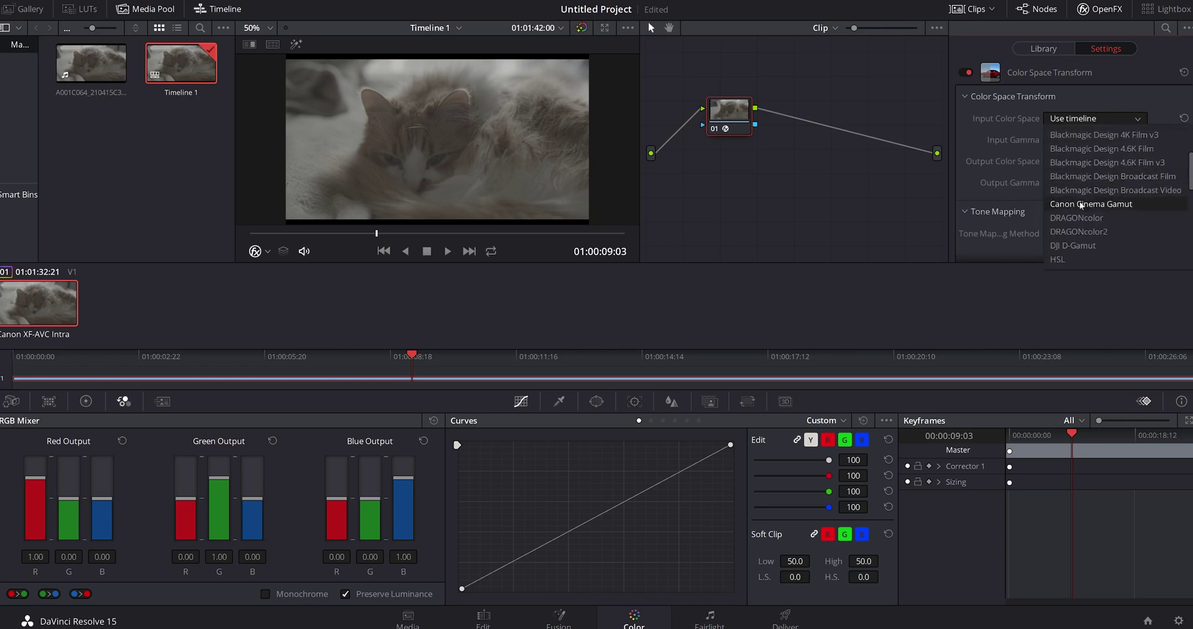
left_click(1082, 205)
left_click(1078, 140)
scroll(1079, 187, "down", 5)
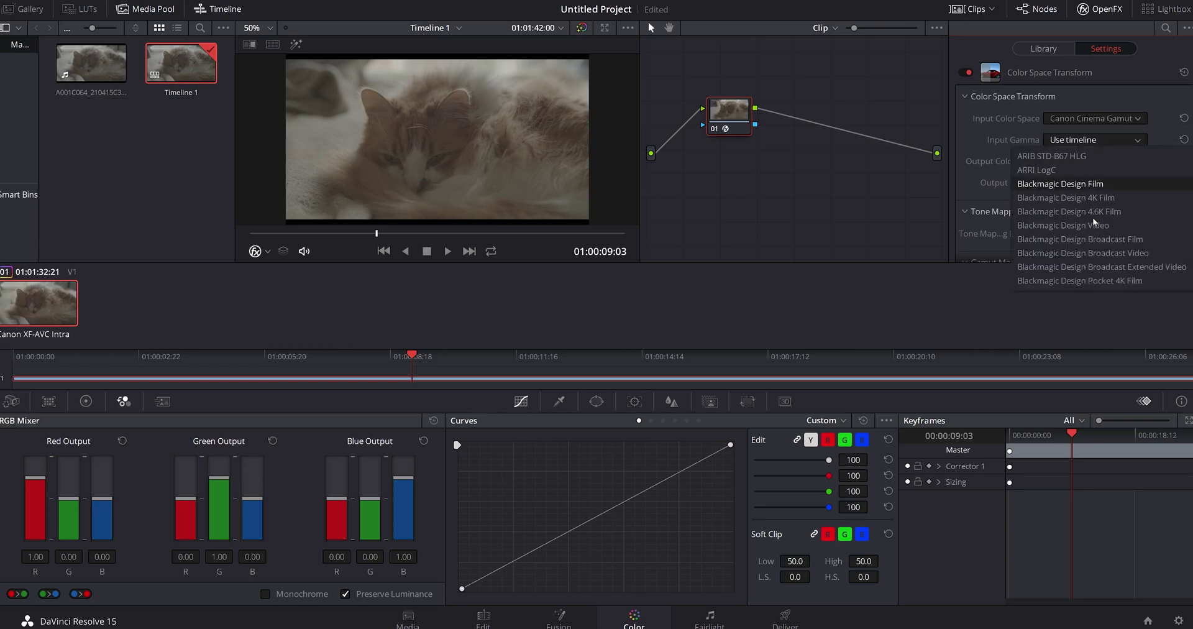
left_click(1069, 226)
Step: Set the transform's output color space and gamma both to Rec.709
left_click(1075, 161)
scroll(1072, 242, "down", 10)
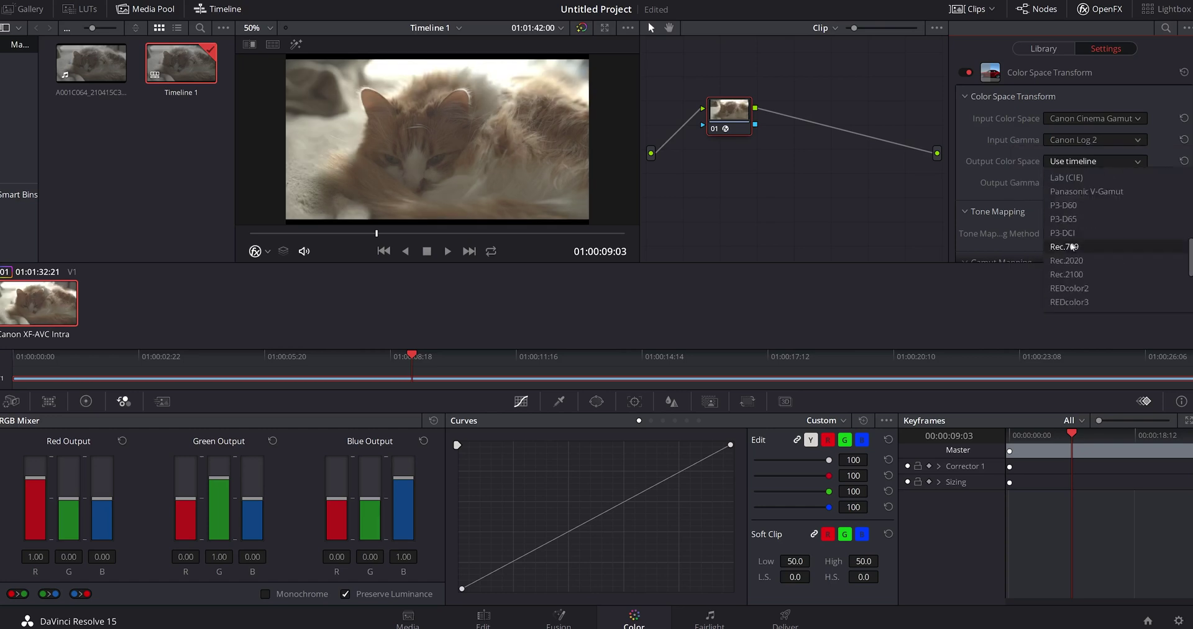
left_click(1072, 247)
left_click(1074, 183)
scroll(1084, 275, "down", 3)
scroll(1084, 275, "down", 3)
left_click(1060, 194)
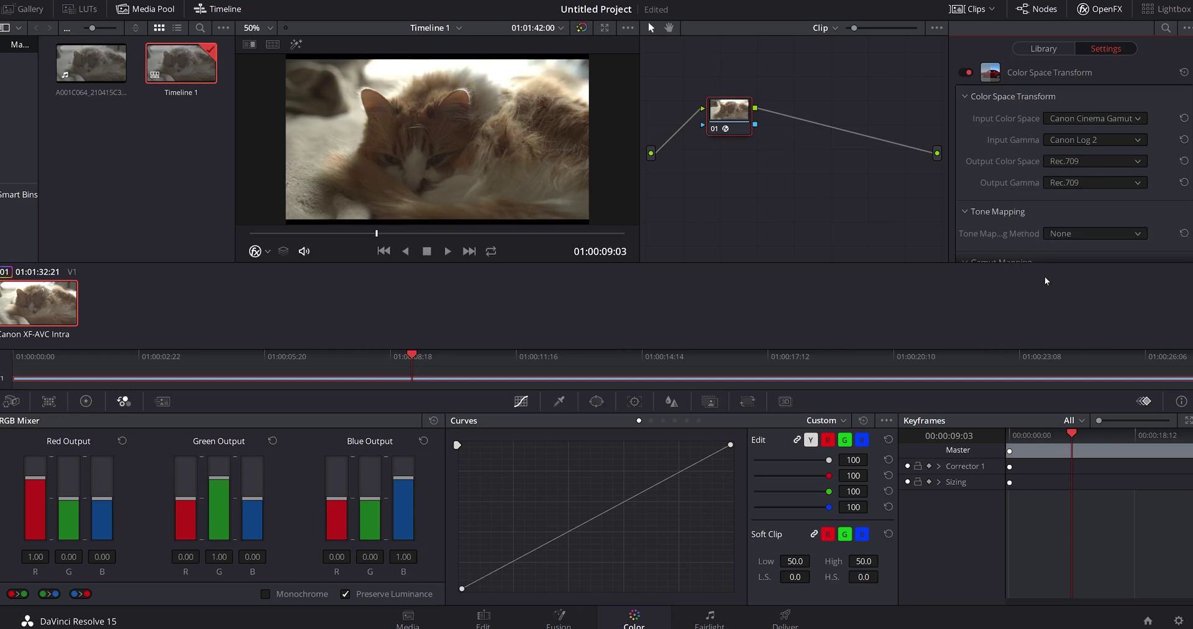
Step: Use Luminance Mapping tone mapping with a custom Max Input of 352 nits
left_click(1071, 236)
left_click(1075, 277)
scroll(1025, 180, "down", 2)
scroll(1025, 180, "down", 1)
left_click(1048, 179)
left_click_drag(1047, 201, 1051, 202)
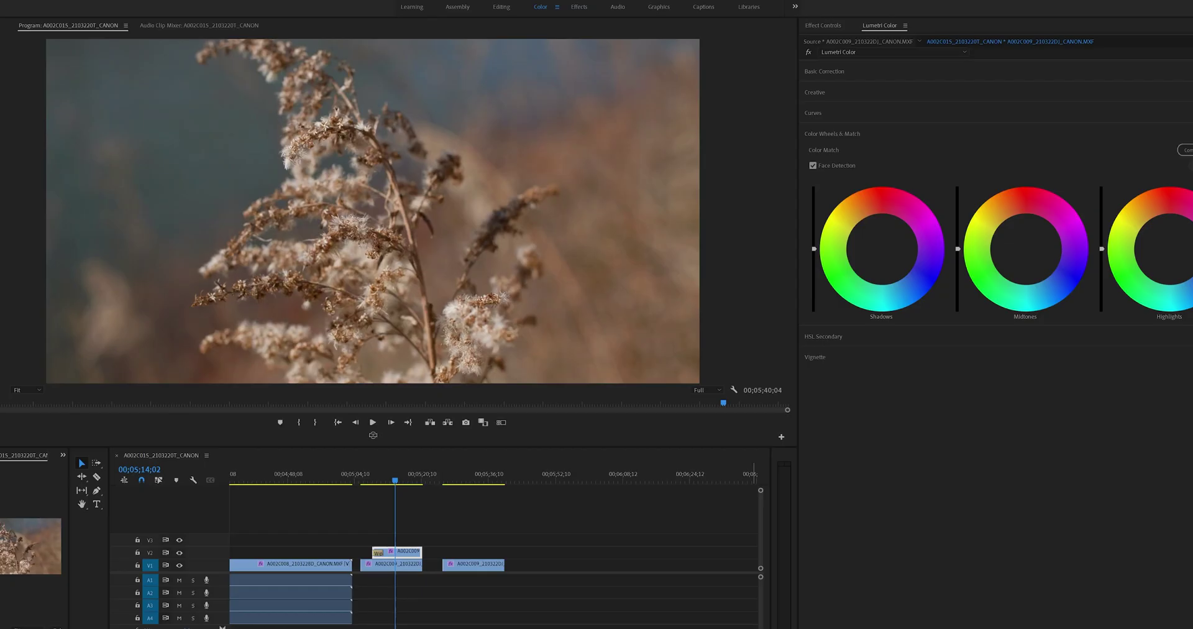
Step: Nudge the Shadows colour wheel puck slightly down-right to tint the shadows
left_click(882, 248)
left_click_drag(883, 249, 887, 255)
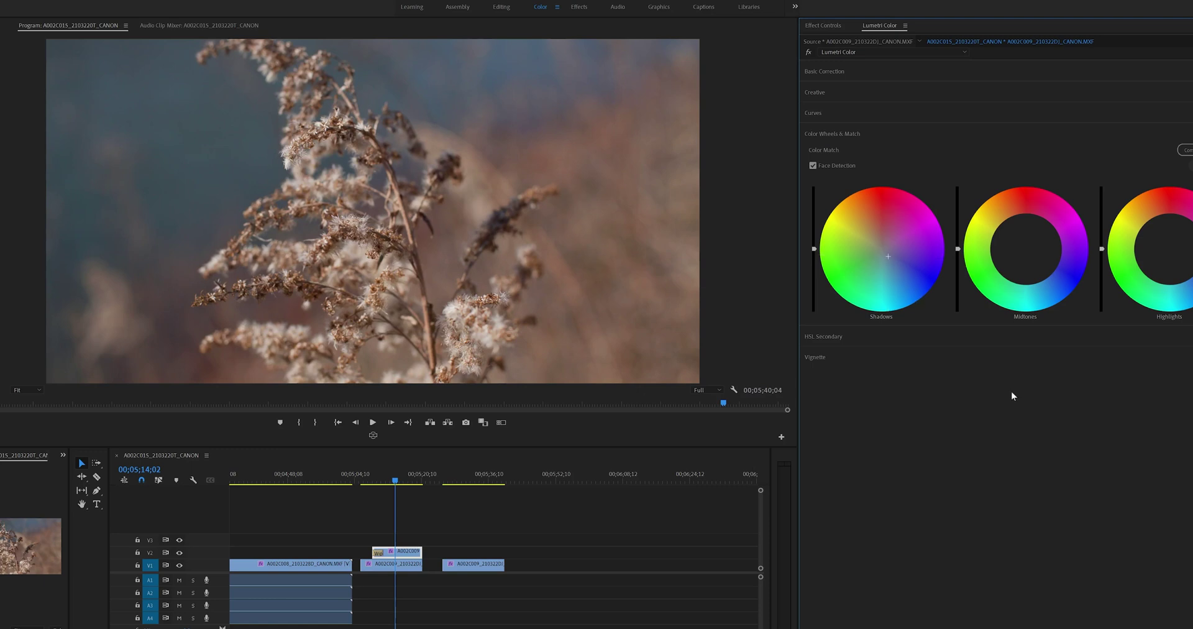